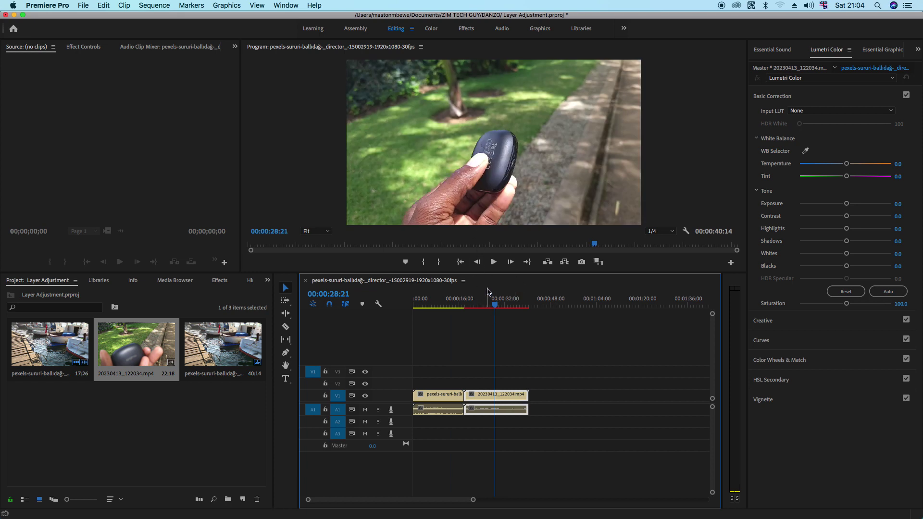
# Step: Create a 1920 x 1080 adjustment layer with a 29.97 fps Non-Drop-Frame timebase and square pixels
pyautogui.click(445, 301)
pyautogui.moveTo(471, 301)
pyautogui.mouseDown()
pyautogui.moveTo(498, 302)
pyautogui.moveTo(454, 302)
pyautogui.mouseUp()
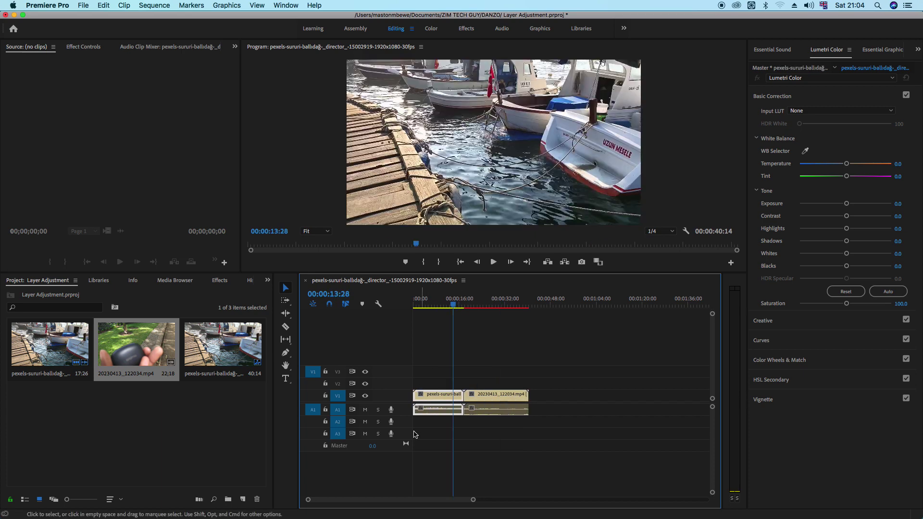
pyautogui.click(198, 378)
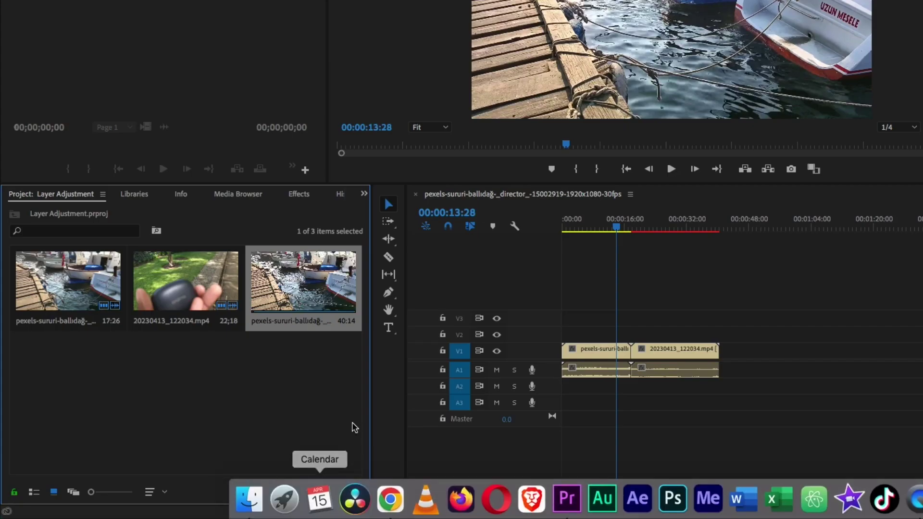
pyautogui.click(331, 492)
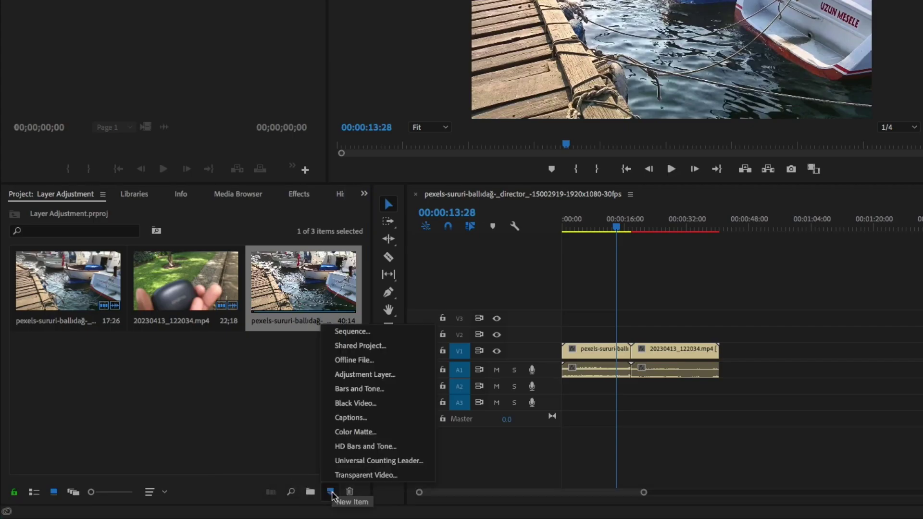
pyautogui.click(363, 374)
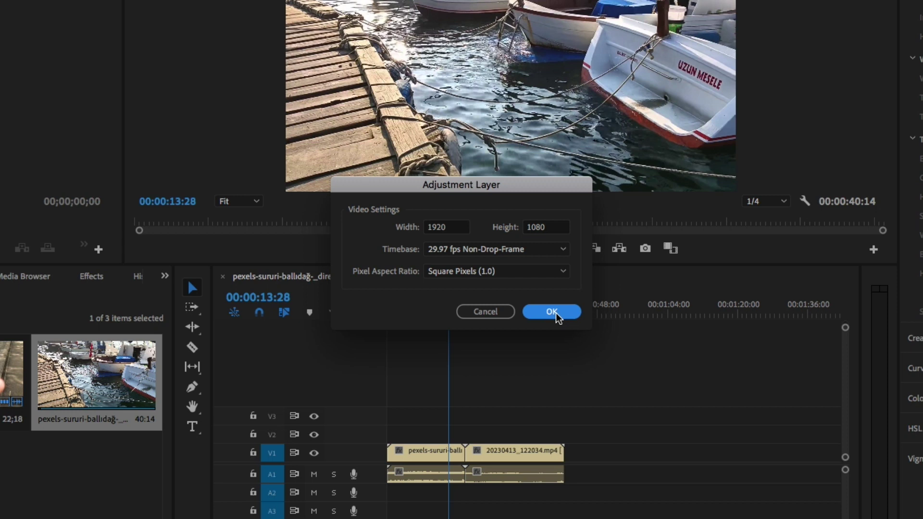
pyautogui.click(560, 254)
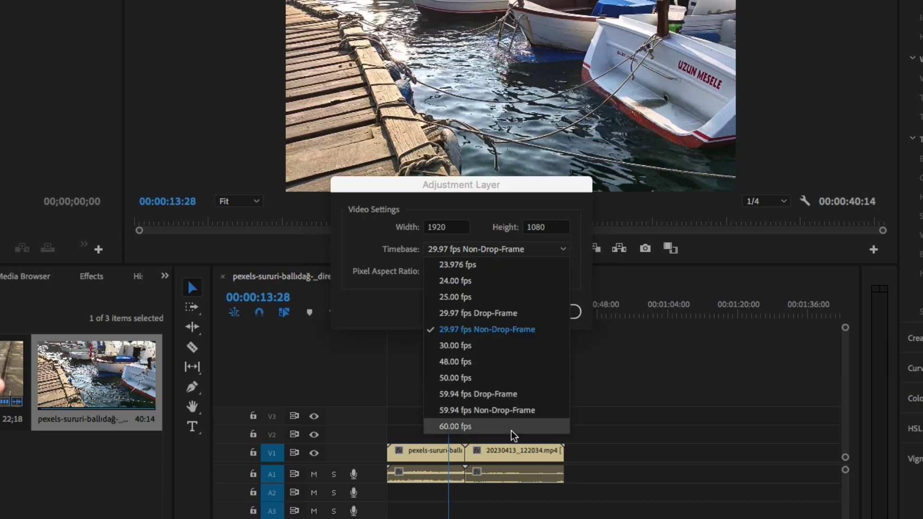
pyautogui.click(383, 313)
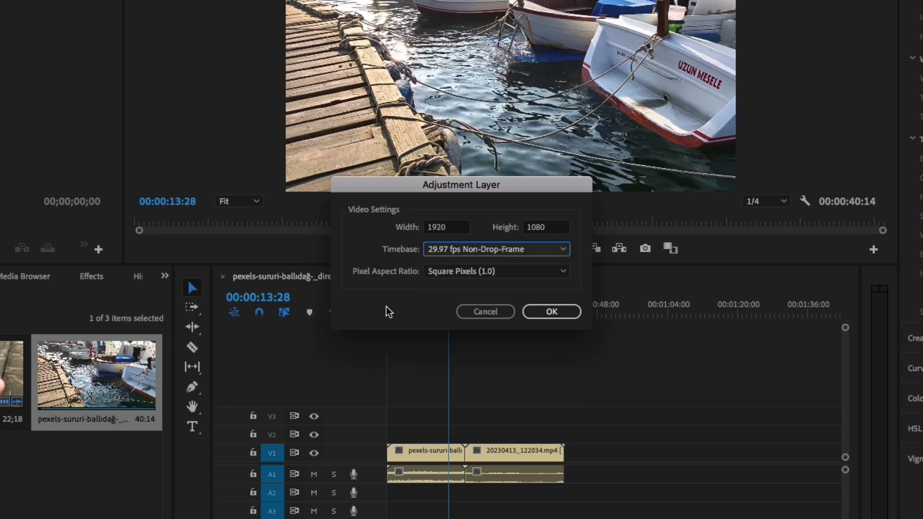
pyautogui.click(549, 312)
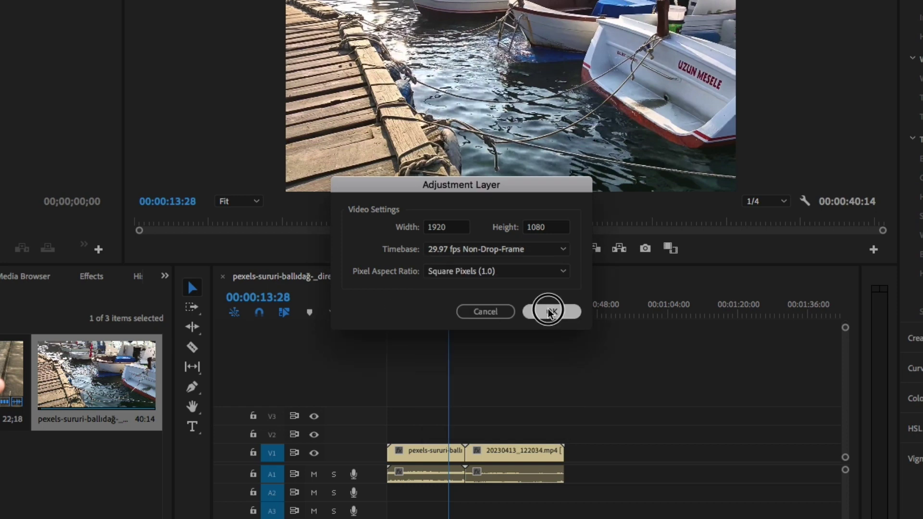
# Step: Rename the adjustment layer in the project as Color
pyautogui.click(160, 462)
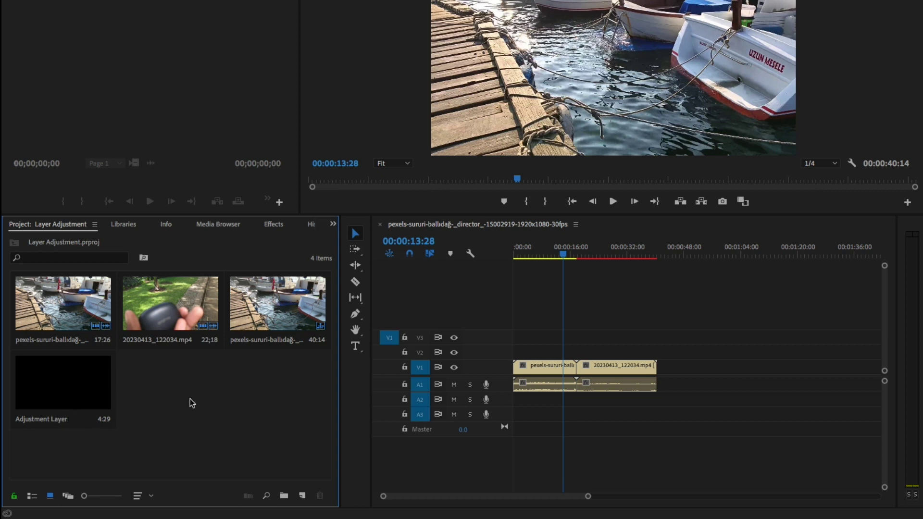
pyautogui.rightClick(47, 422)
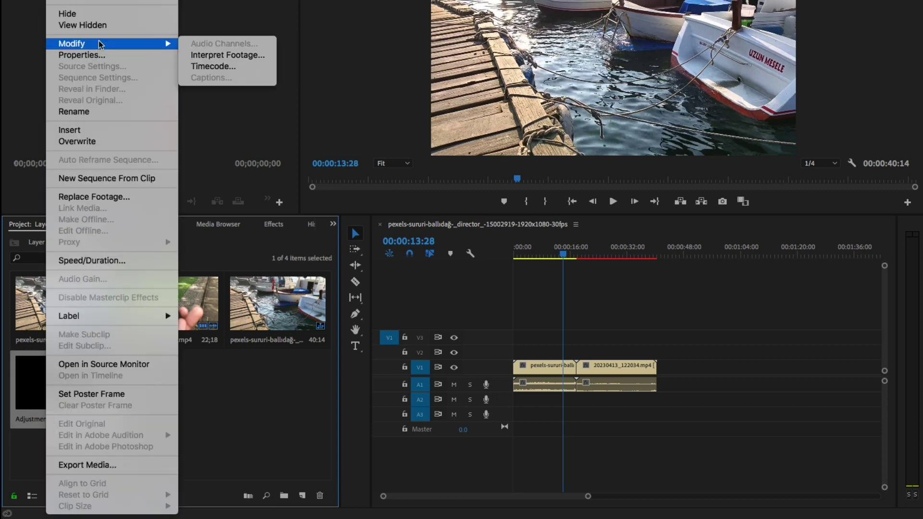
pyautogui.click(82, 112)
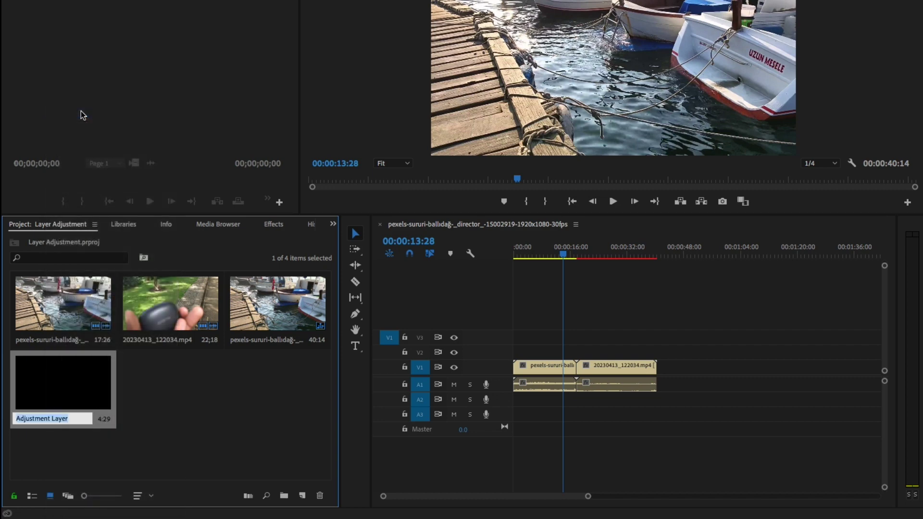
pyautogui.write('C')
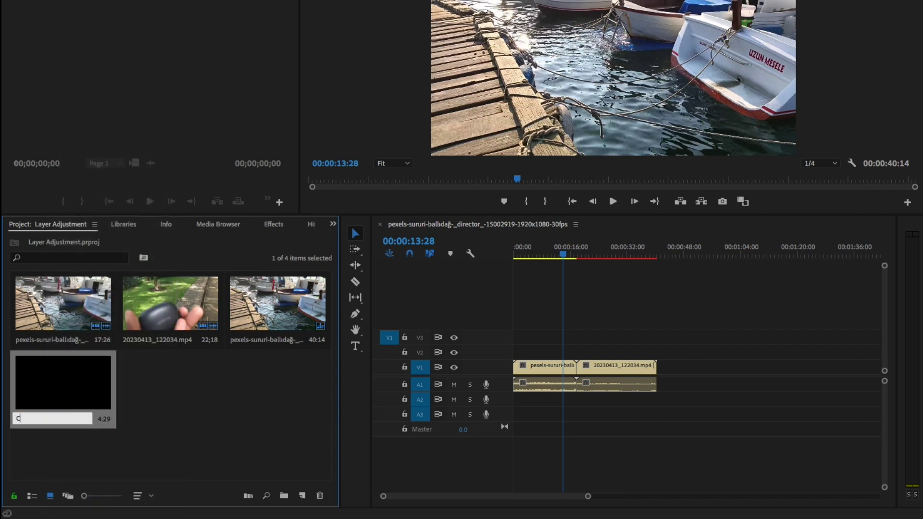
pyautogui.write('olor')
pyautogui.click(221, 389)
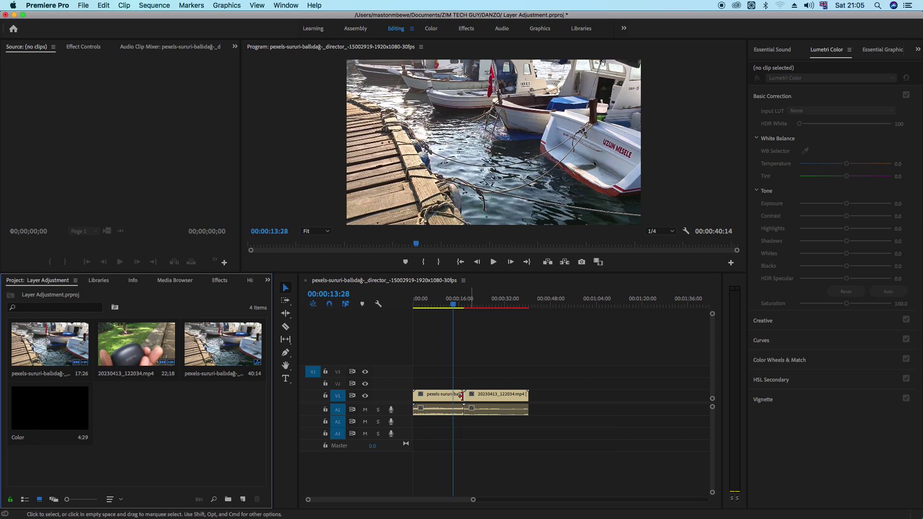
# Step: Place the Color adjustment layer on track V2 at the sequence start and extend it to the end of the second clip
pyautogui.moveTo(42, 408); pyautogui.dragTo(416, 383)
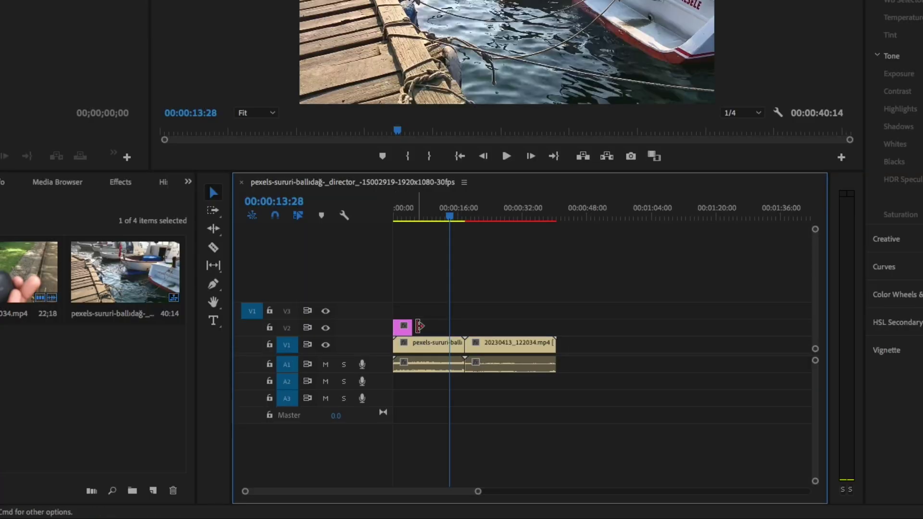
pyautogui.moveTo(419, 326); pyautogui.dragTo(552, 318)
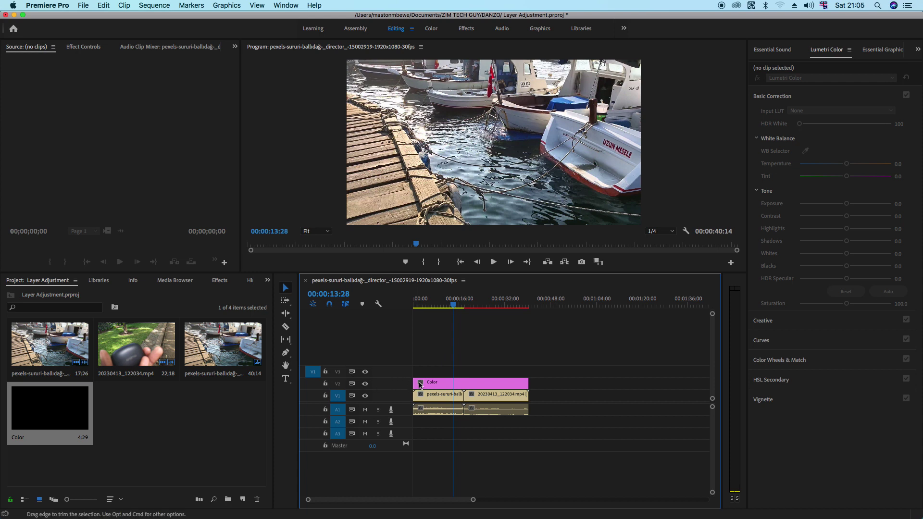
pyautogui.click(492, 387)
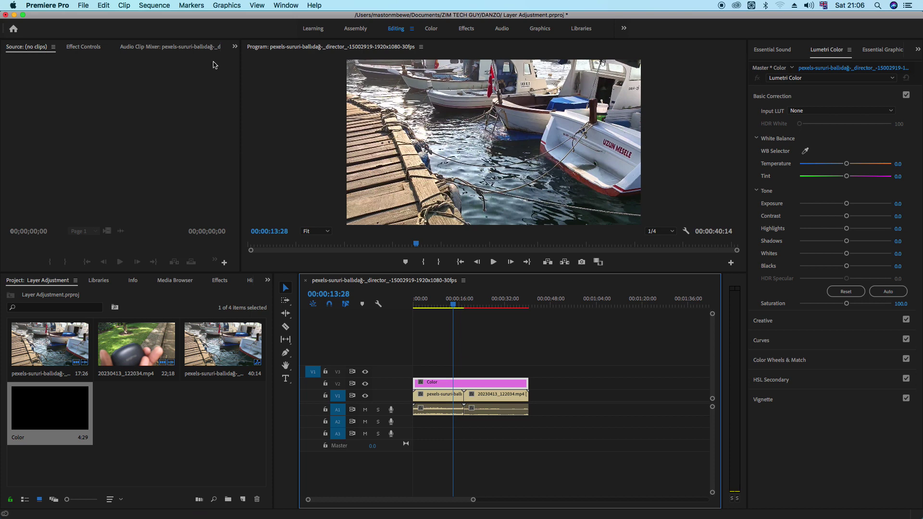
pyautogui.click(286, 6)
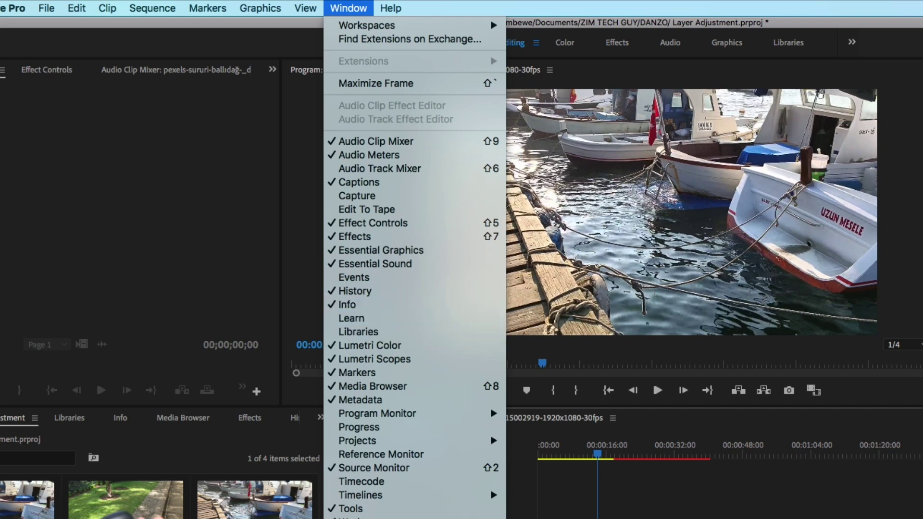
pyautogui.click(828, 148)
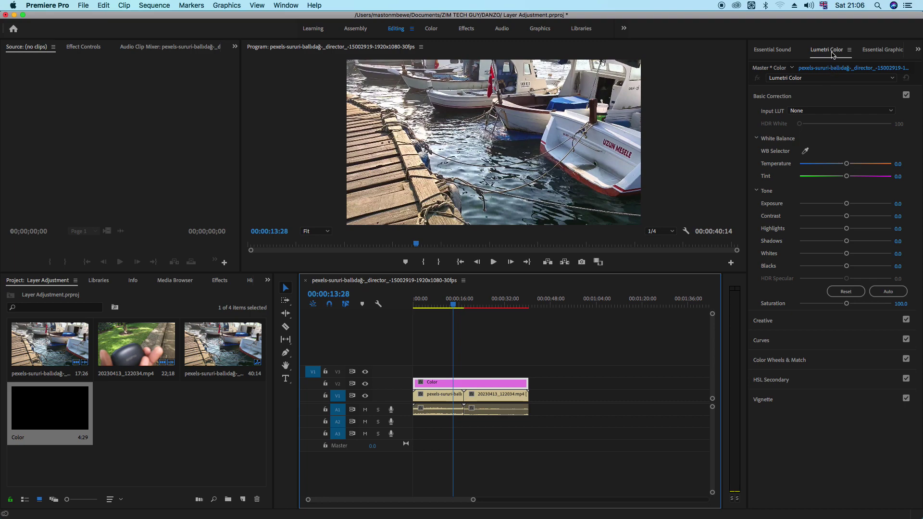
# Step: Search the effects for "lumetri" and browse the Cinematic, Filmstocks, Monochrome and SpeedLooks presets
pyautogui.click(222, 283)
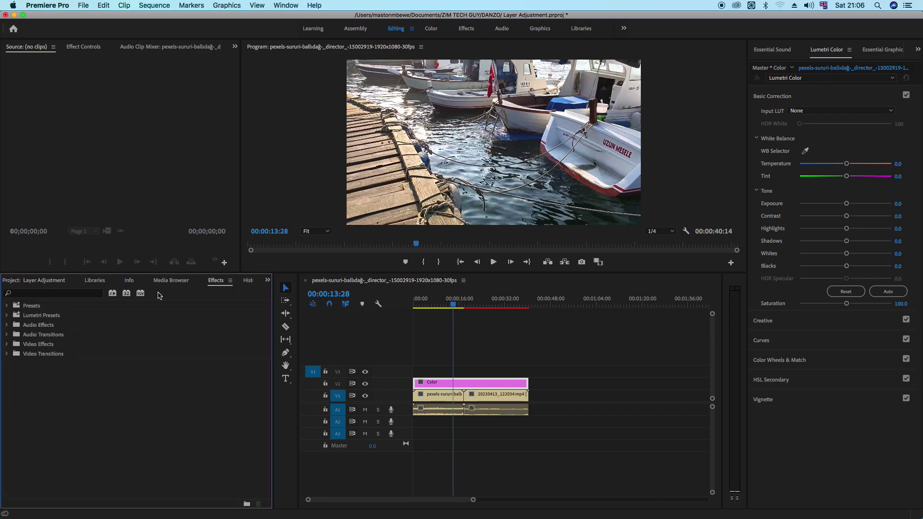
pyautogui.click(69, 294)
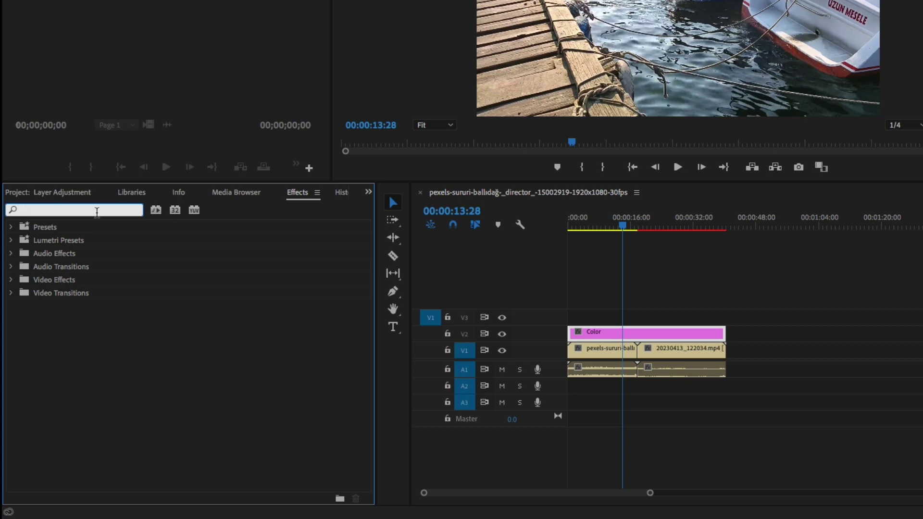
pyautogui.write('lumetri')
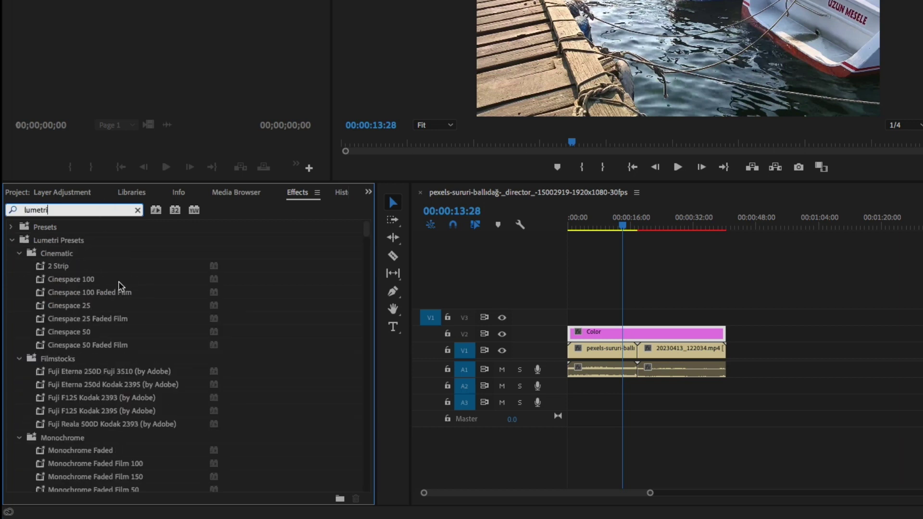
pyautogui.scroll(-2, 154, 317)
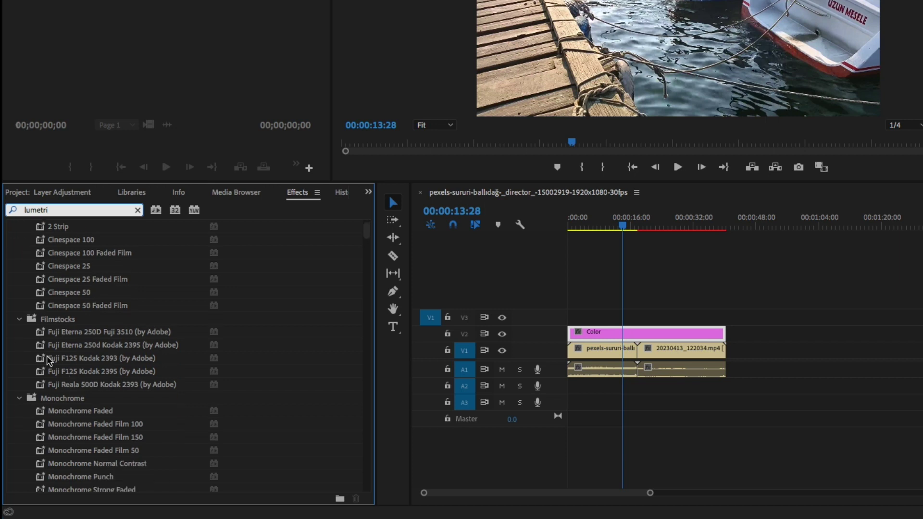
pyautogui.scroll(-5, 101, 395)
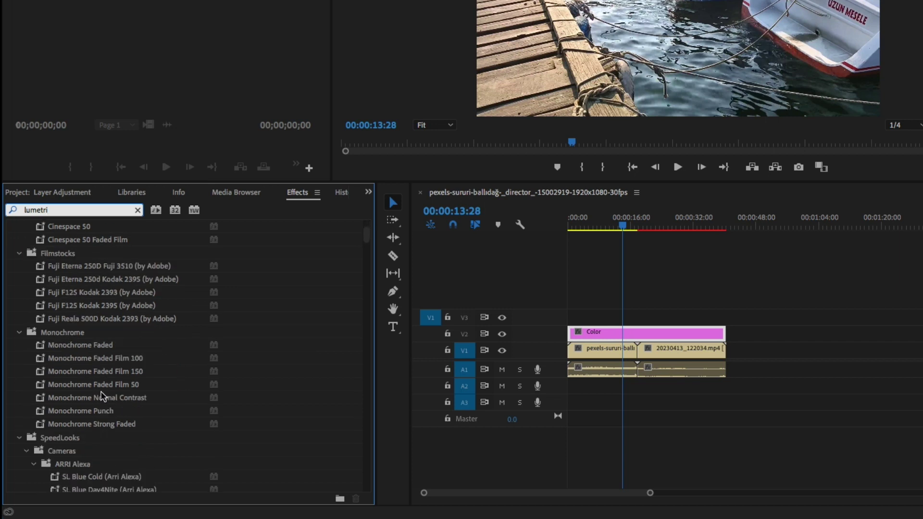
pyautogui.scroll(-4, 101, 393)
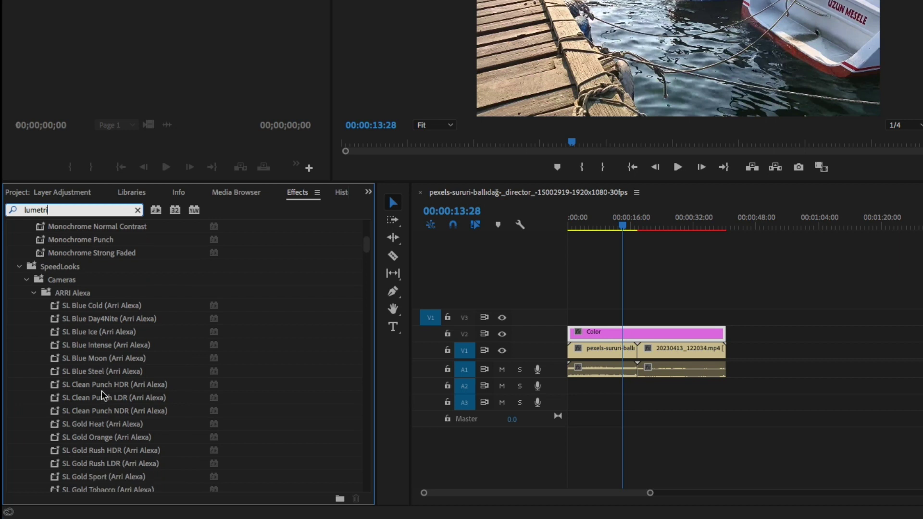
pyautogui.scroll(5, 102, 394)
pyautogui.scroll(5, 102, 394)
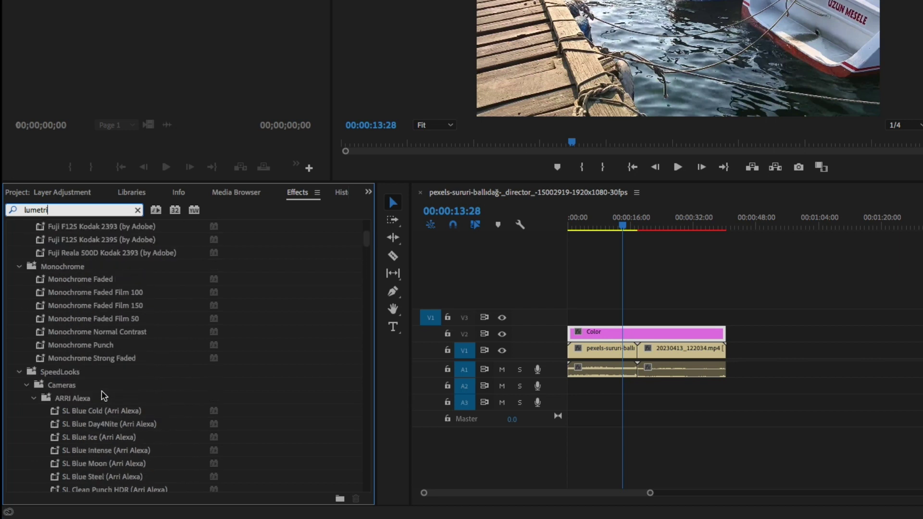
pyautogui.scroll(1, 101, 395)
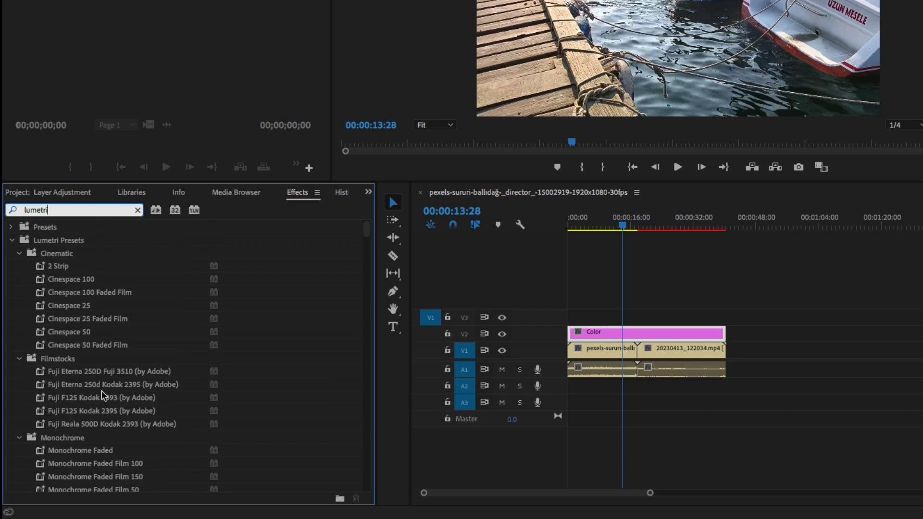
# Step: Apply the Cinespace 100 preset to the Color adjustment layer and preview the look on both clips
pyautogui.moveTo(59, 280); pyautogui.dragTo(650, 318)
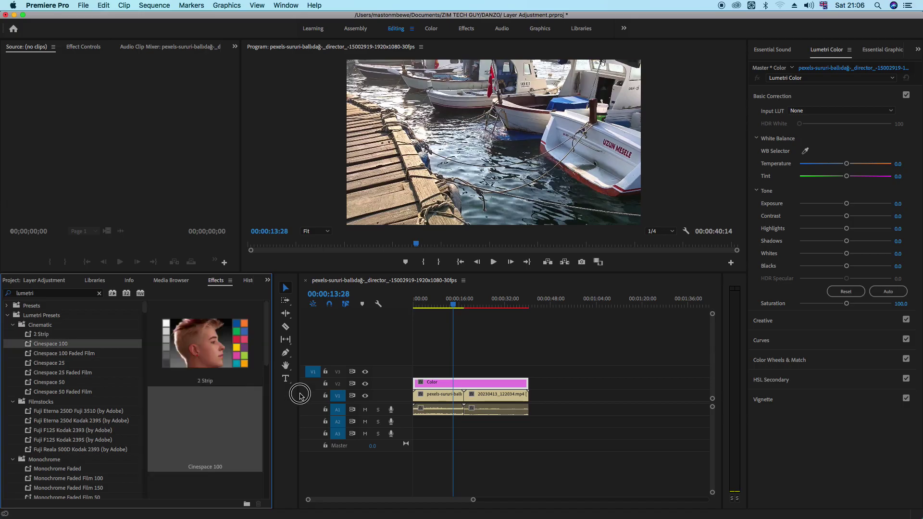
pyautogui.moveTo(473, 372); pyautogui.dragTo(472, 383)
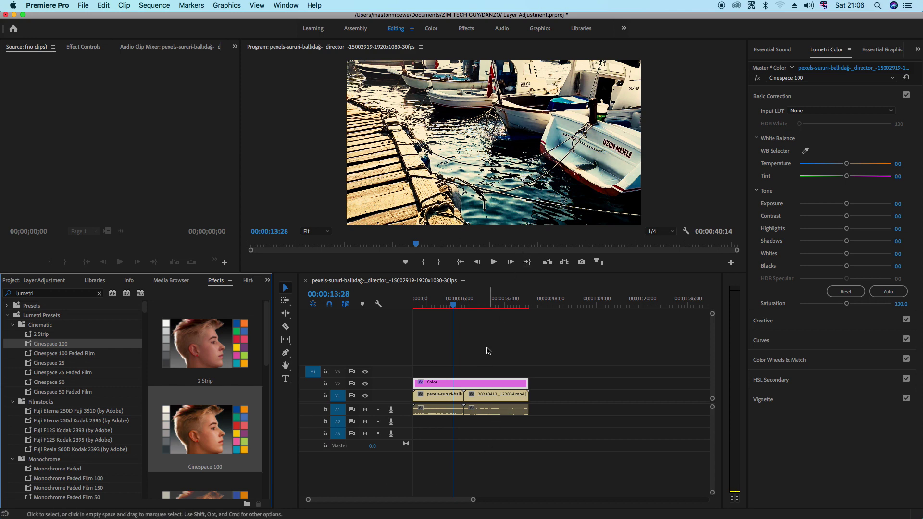
pyautogui.click(486, 299)
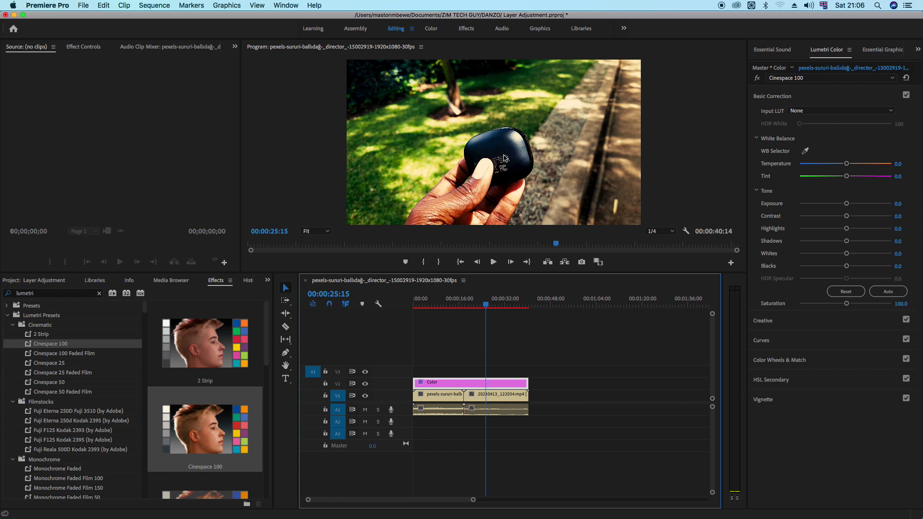
pyautogui.click(445, 300)
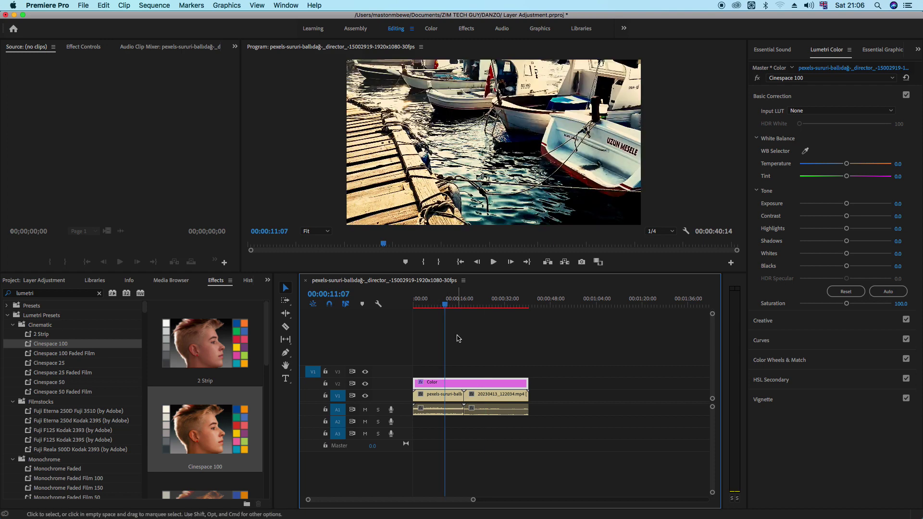
pyautogui.click(478, 300)
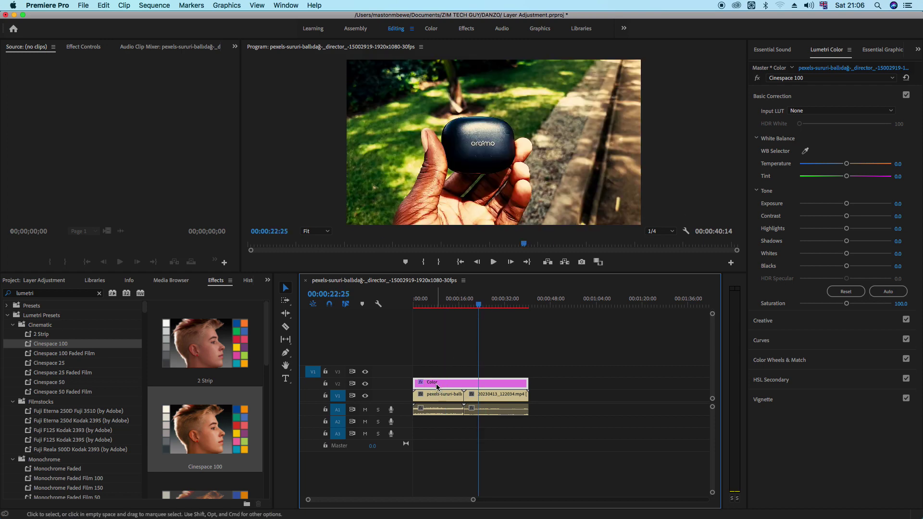
# Step: Try the Hard Mix blend mode on the Color layer, and undo both it and the Cinespace 100 preset
pyautogui.click(86, 47)
pyautogui.scroll(-15, 104, 197)
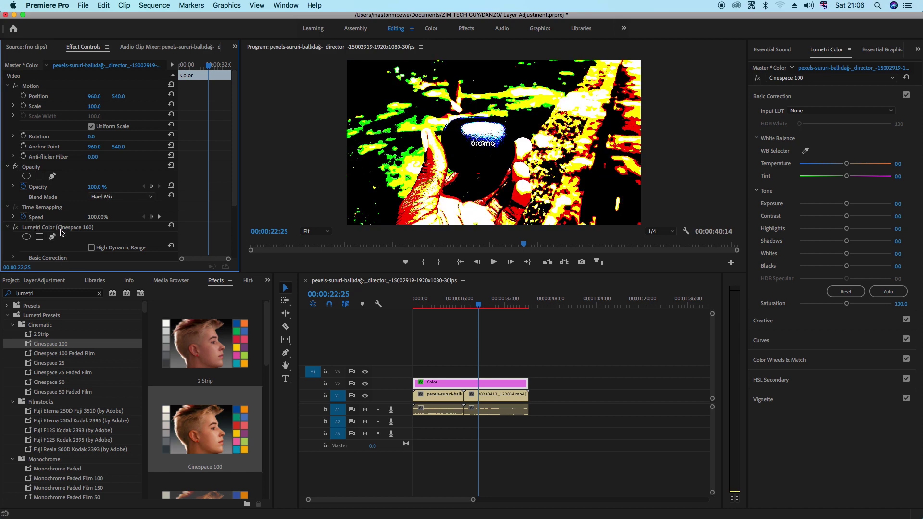
pyautogui.click(454, 386)
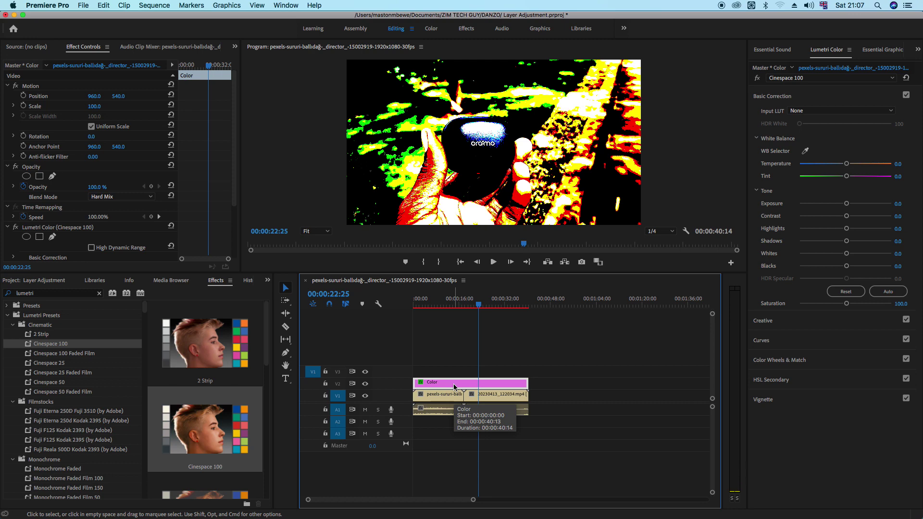
pyautogui.press('super+z')
pyautogui.press('super+z')
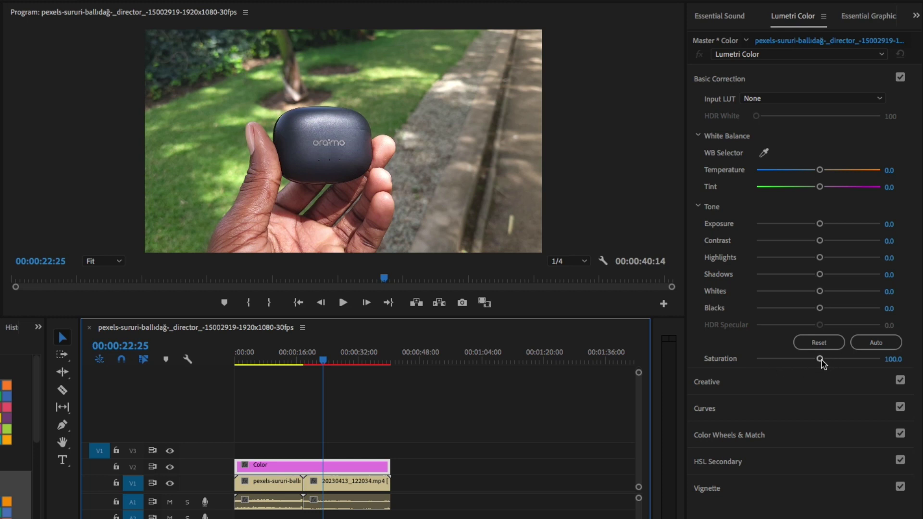
# Step: Set the Color adjustment layer's Lumetri saturation to 0 and preview it on the boat clip
pyautogui.moveTo(820, 359); pyautogui.dragTo(604, 354)
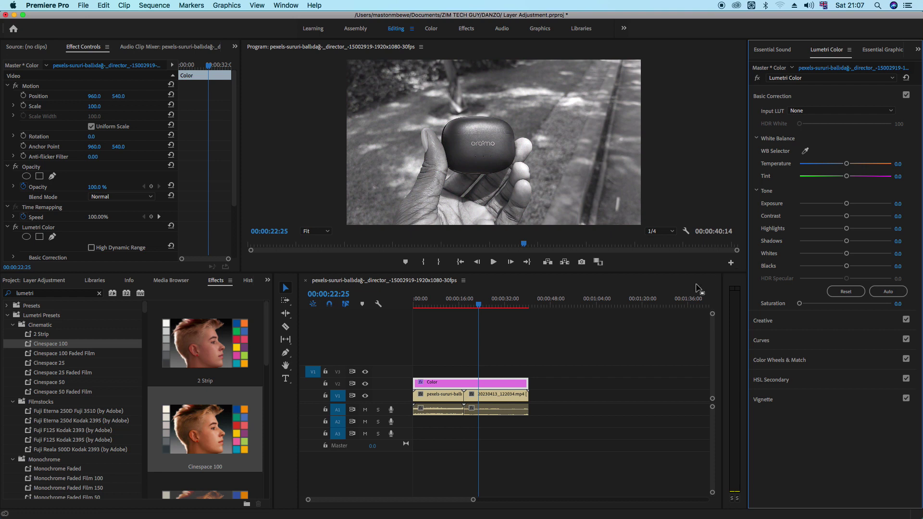
pyautogui.click(480, 381)
pyautogui.click(438, 298)
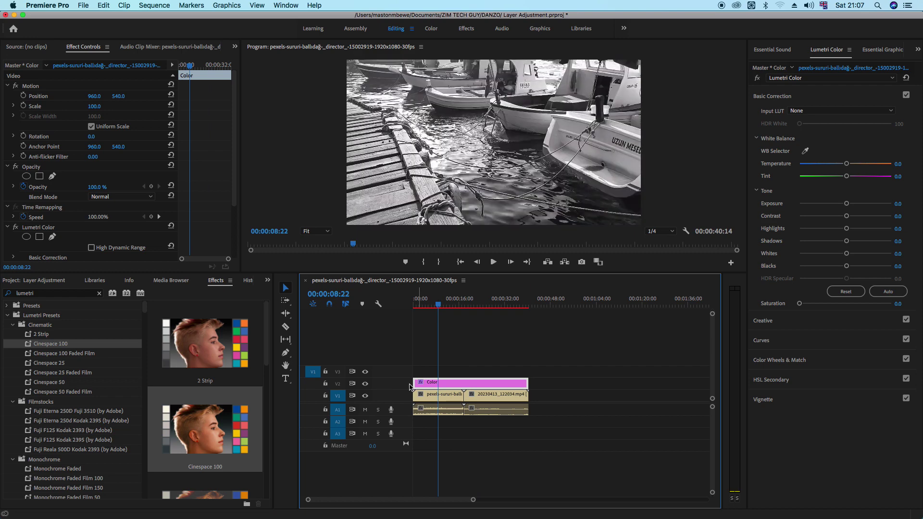
# Step: Toggle the visibility of track V2 and check the adjustment layer's black-and-white look on both clips
pyautogui.click(365, 384)
pyautogui.moveTo(524, 298); pyautogui.dragTo(495, 299)
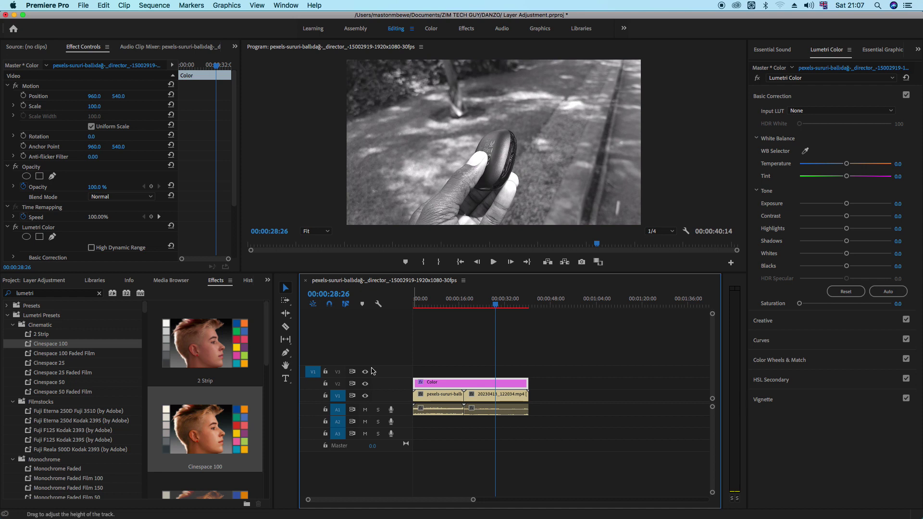
pyautogui.click(431, 299)
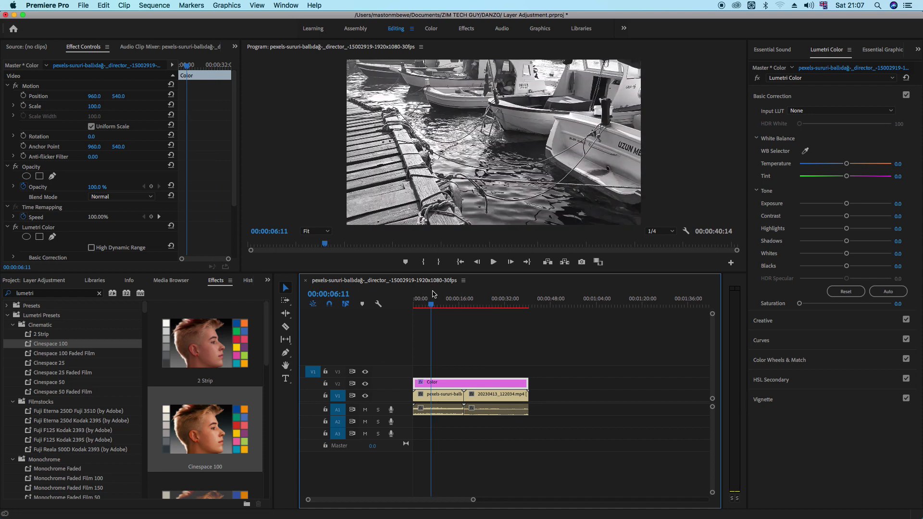
pyautogui.click(490, 294)
pyautogui.click(422, 299)
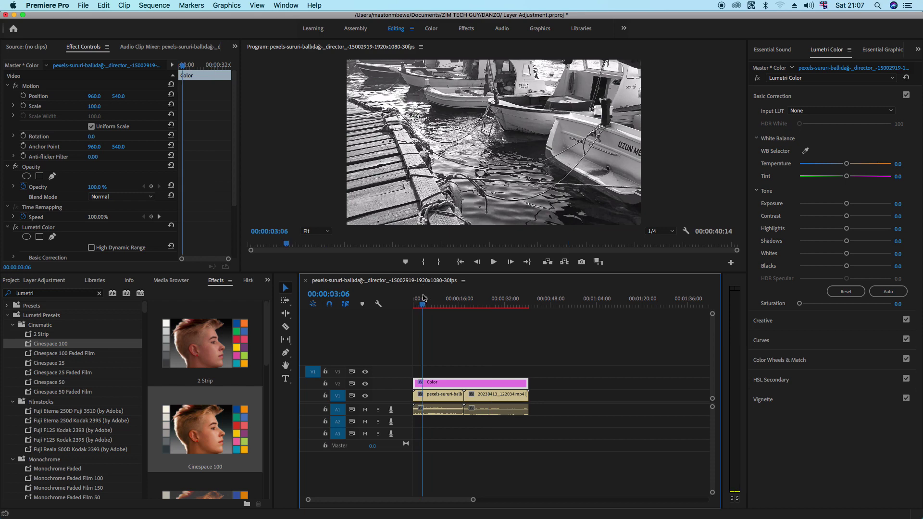